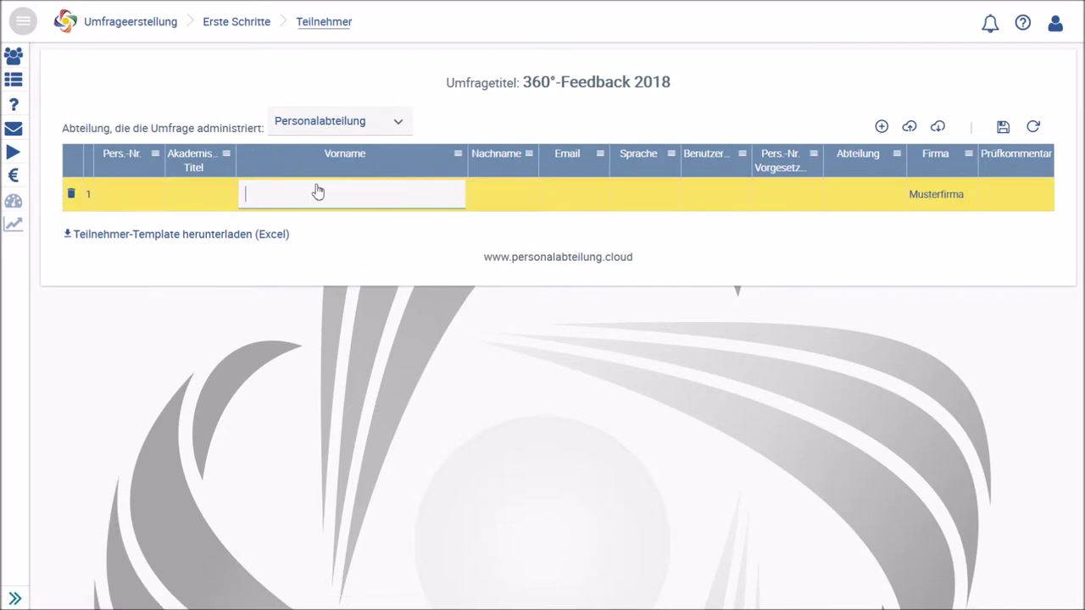
Enter the participant's first name and last name in the new row of the participant table
text(s)
key(Tab)
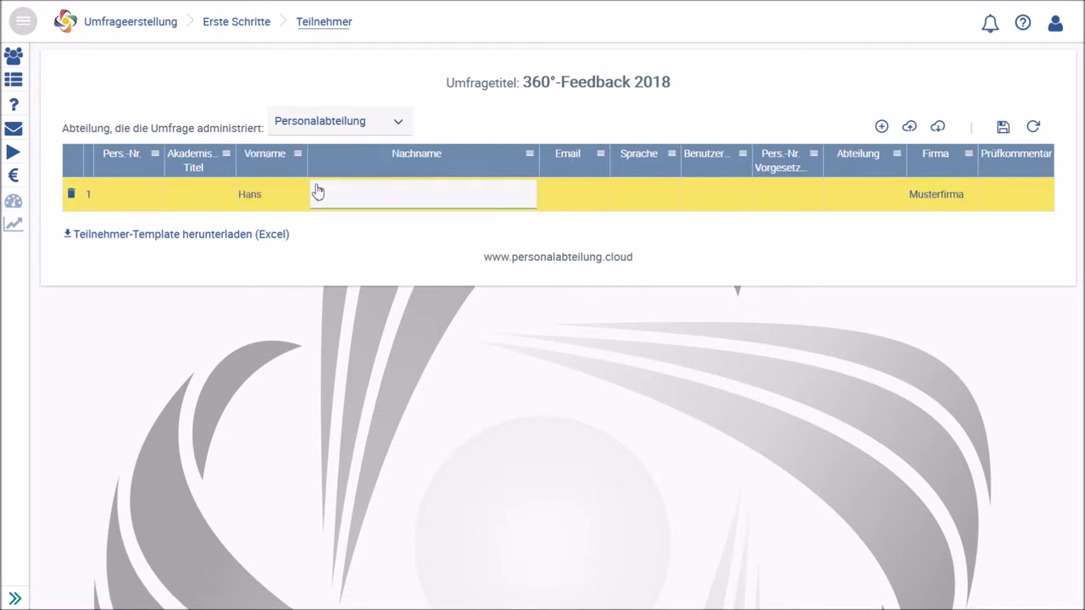
text(Müller)
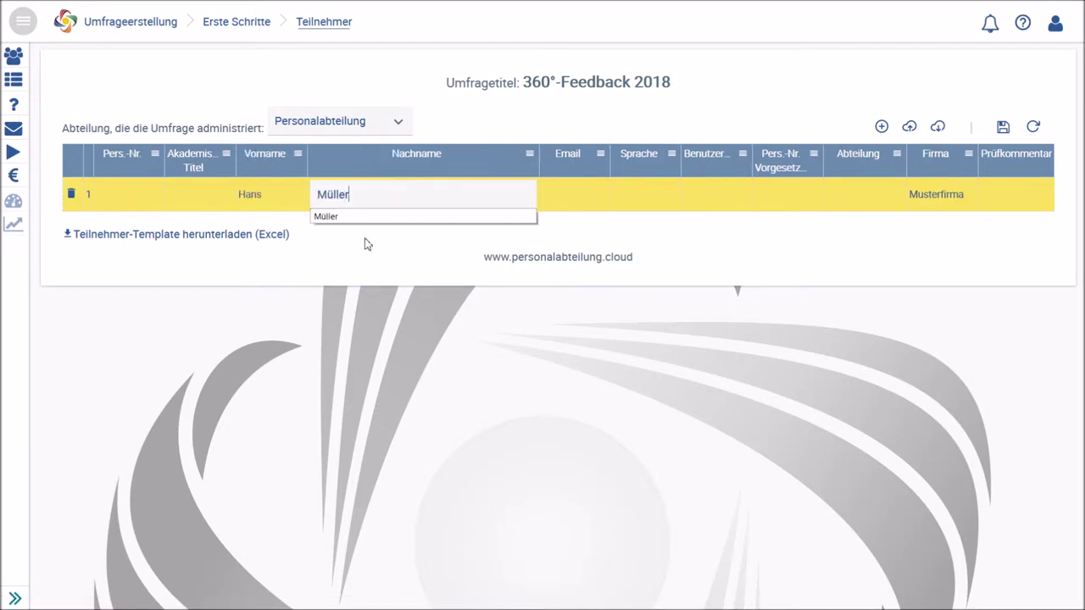
Remove the manually added participant row from the table and confirm the removal
key(Escape)
click(71, 194)
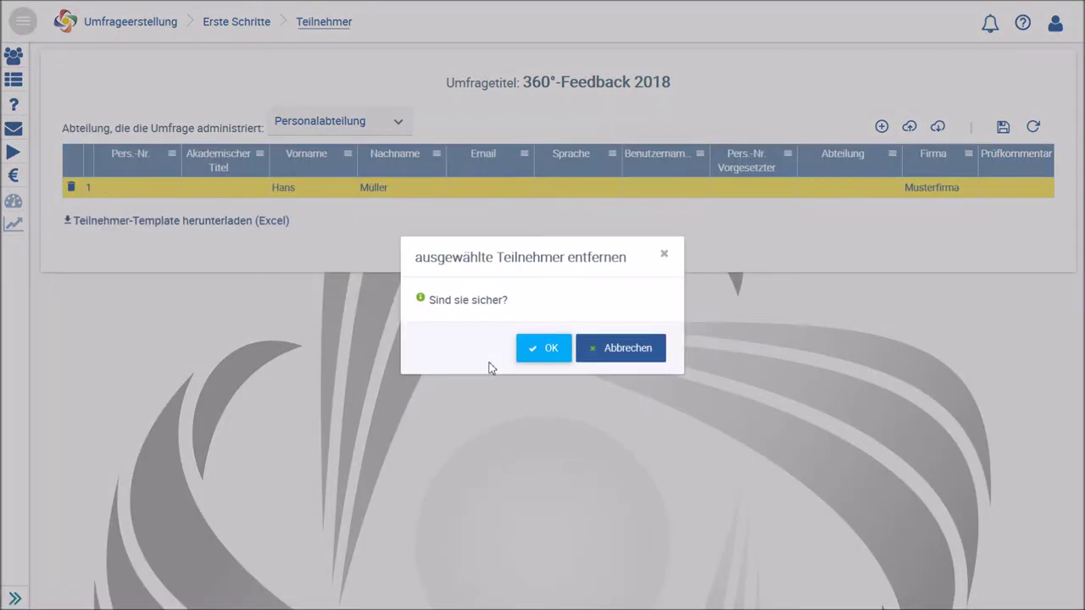
click(545, 356)
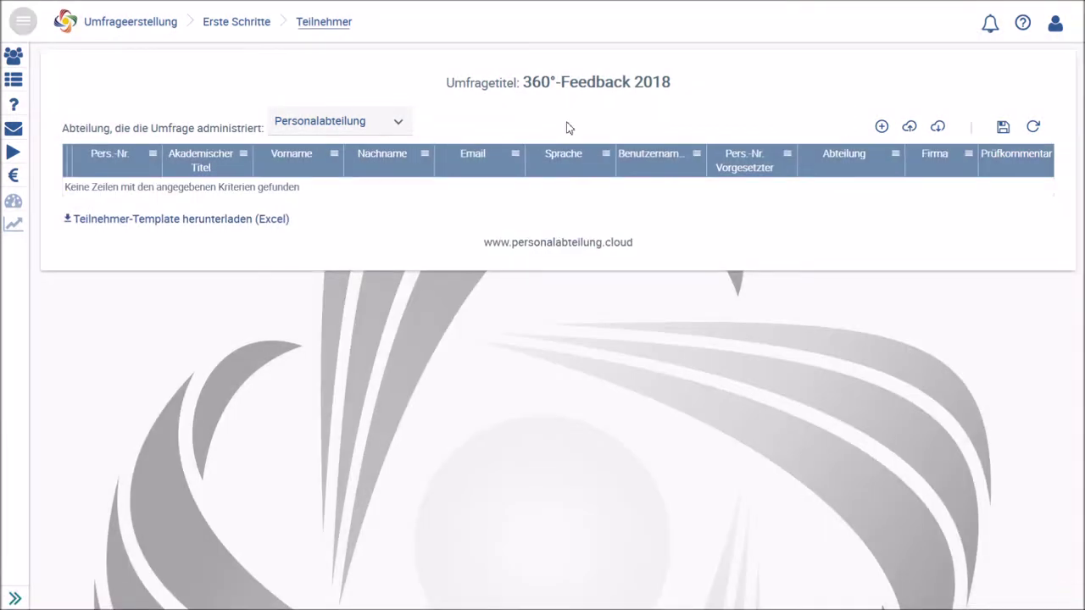
Upload the participant list from the Excel file Teilnehmer_2018.xlsx
click(909, 129)
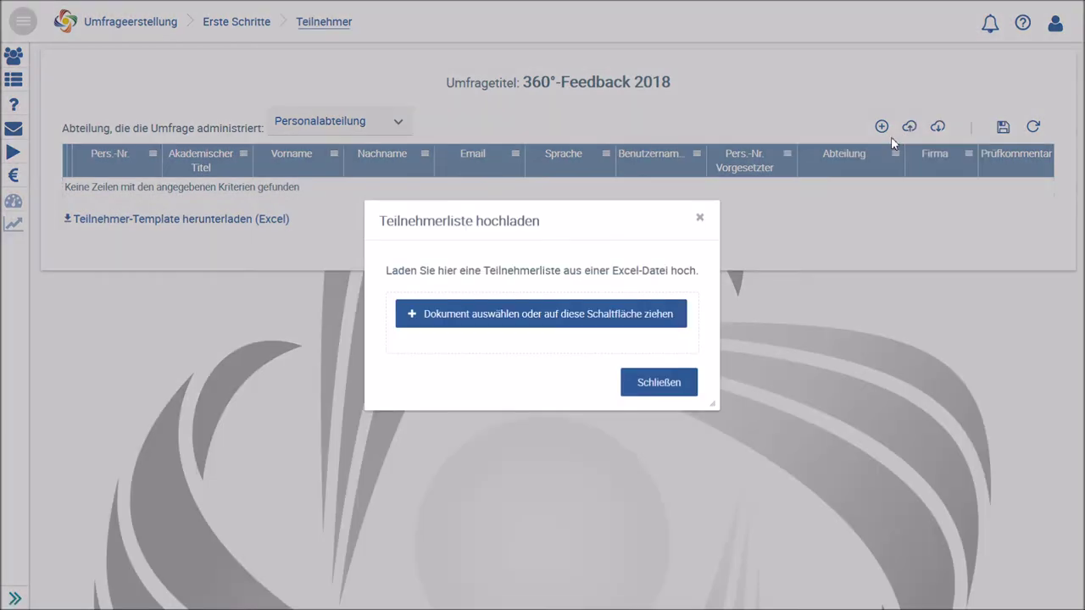
click(624, 314)
click(324, 114)
click(619, 317)
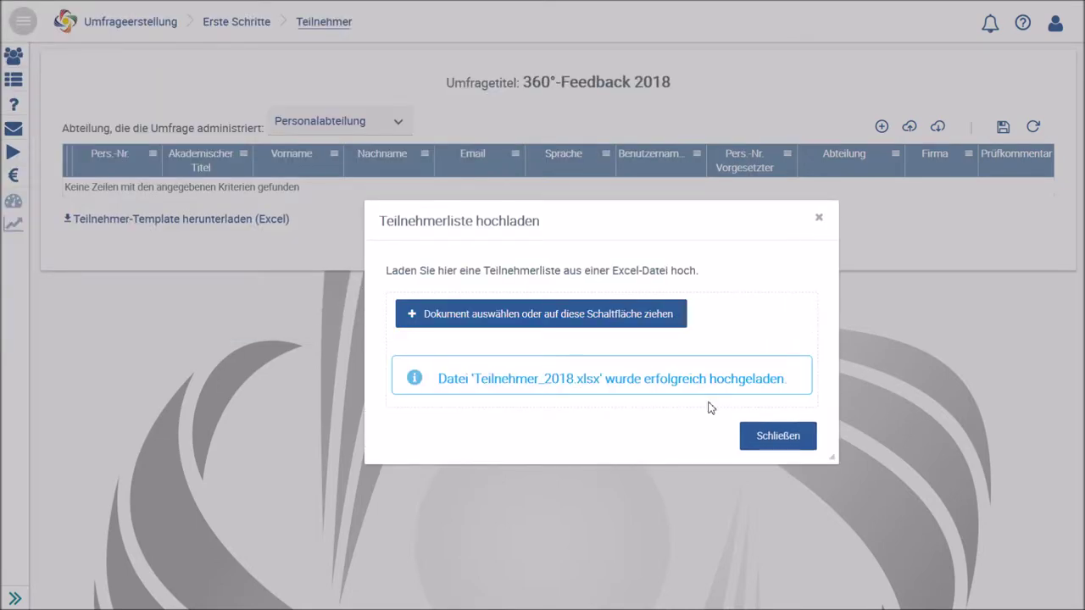
click(767, 438)
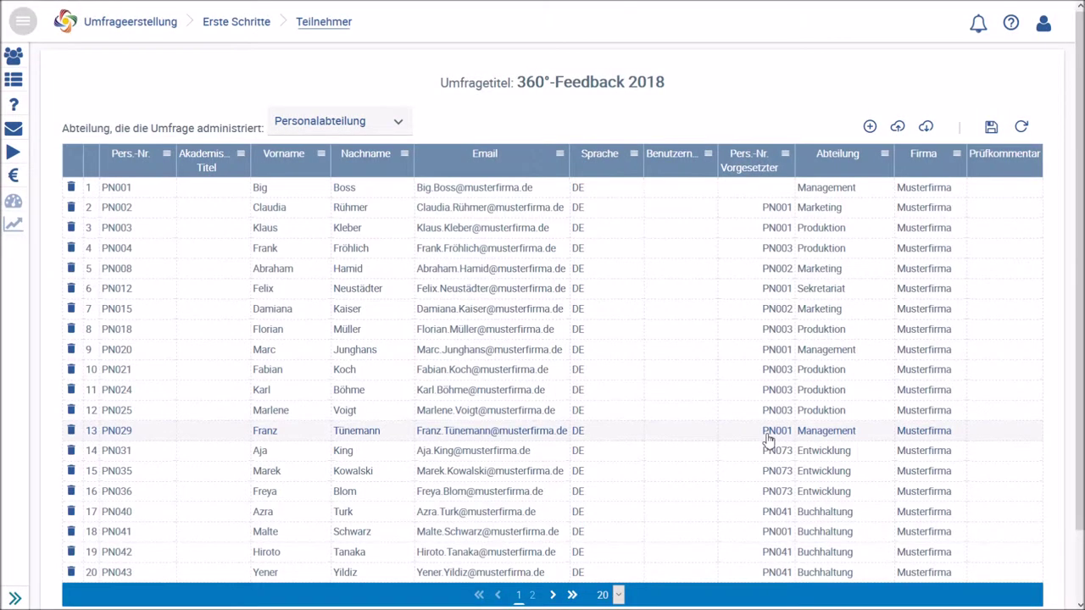
Look through the imported participant list and expand all rater entries in the Bewertungsmatrix
scroll(439, 527, down, 2)
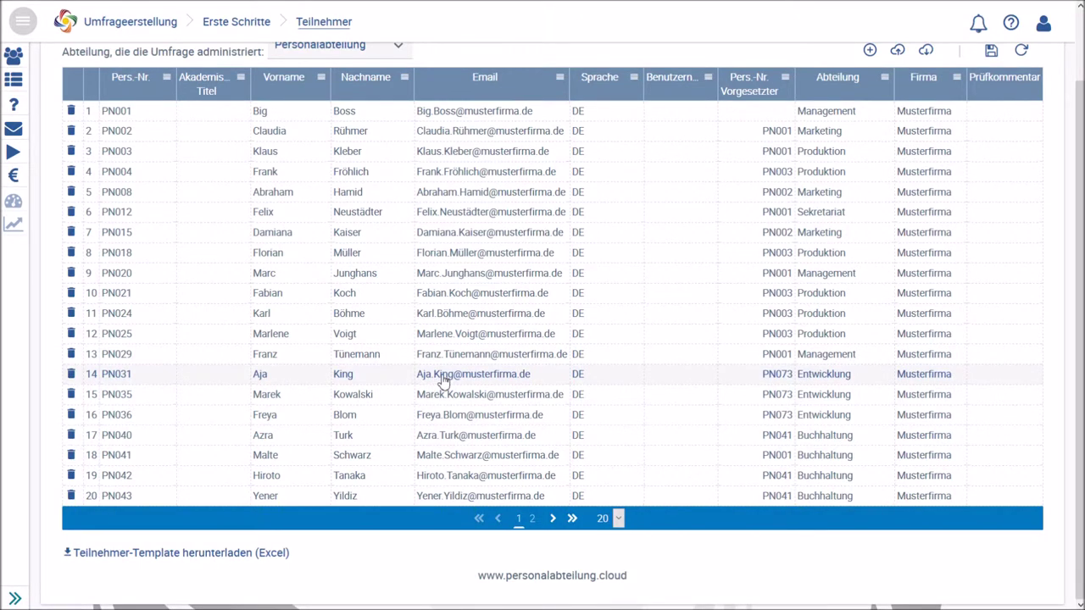
scroll(442, 381, up, 2)
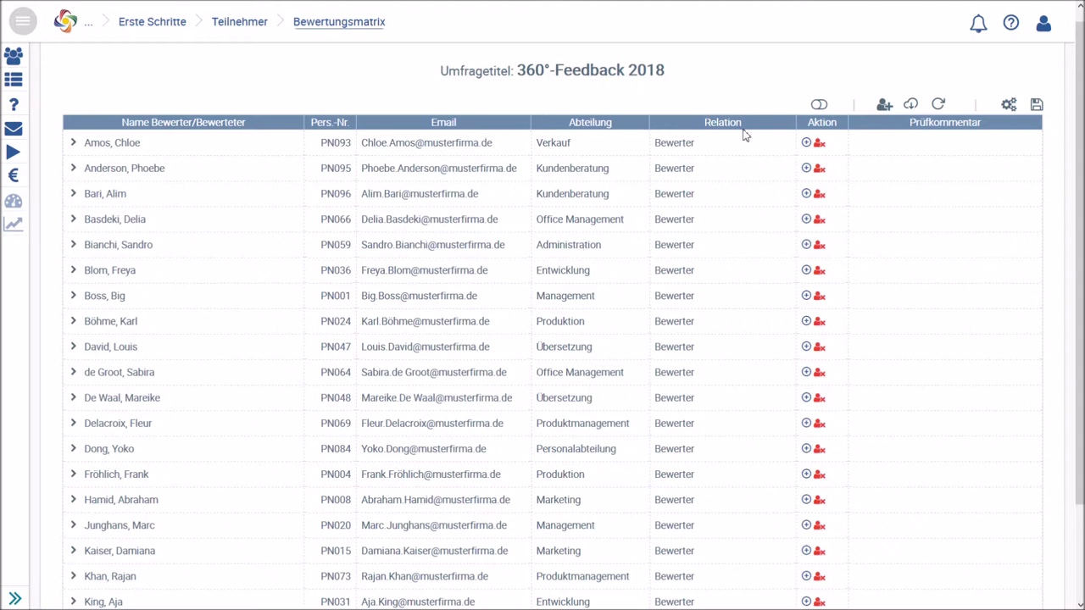
click(819, 107)
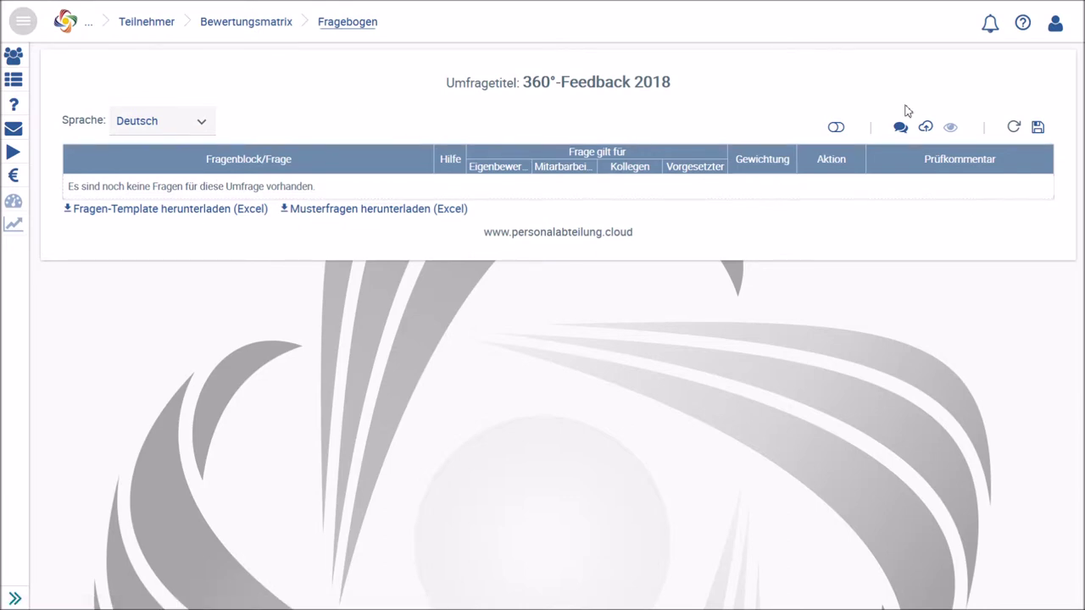
Upload the questionnaire from the Excel file Fragebogen_2018.xlsx
click(925, 129)
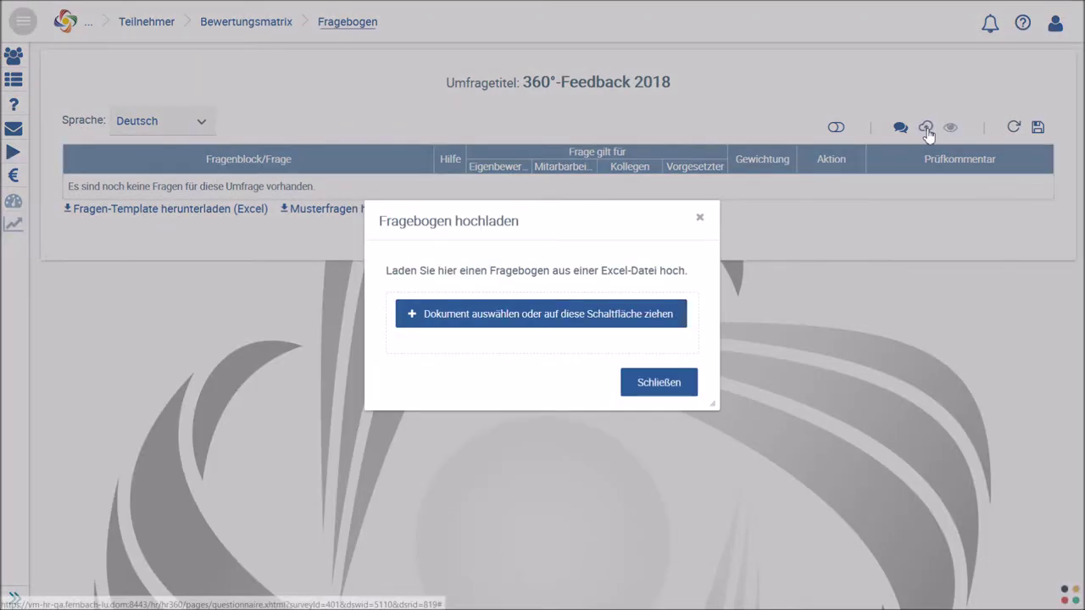
click(588, 318)
click(334, 100)
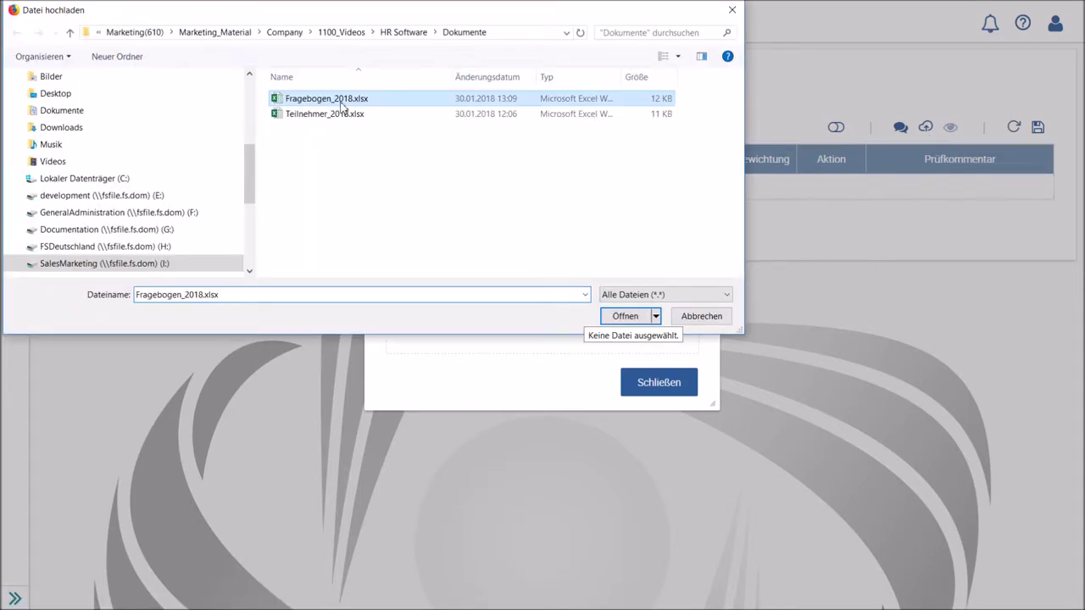
click(627, 321)
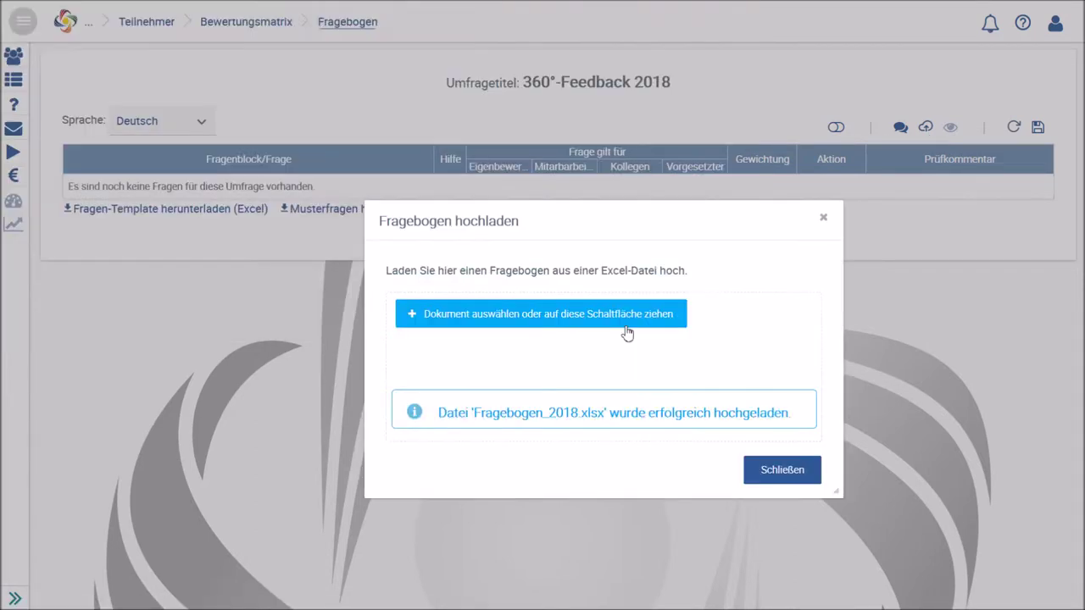
click(775, 462)
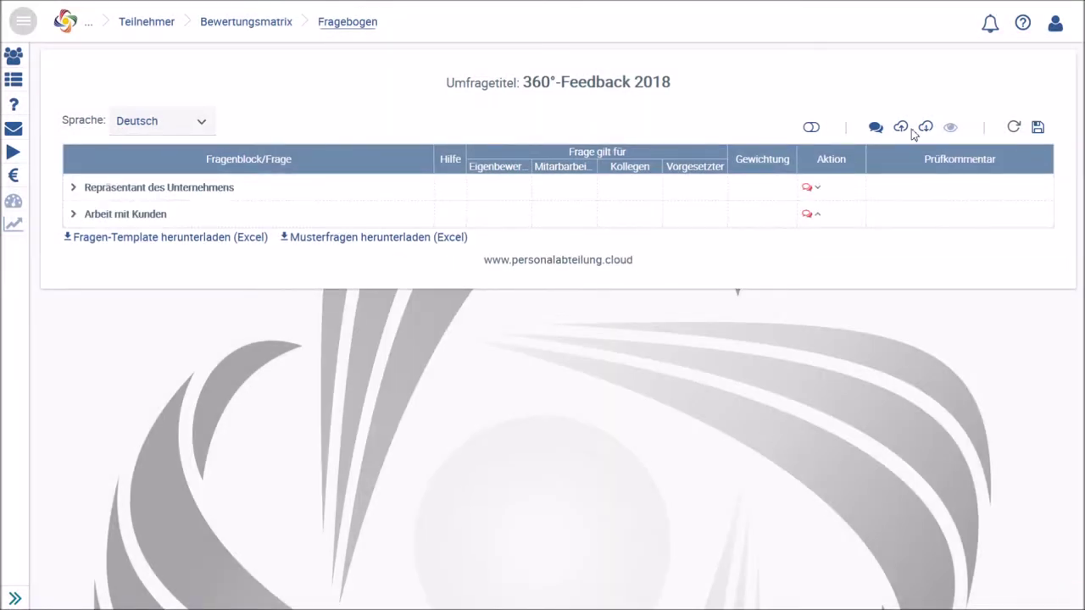
Add a new question block to the questionnaire and name it "Umgang mit Mitarbeitern"
click(876, 126)
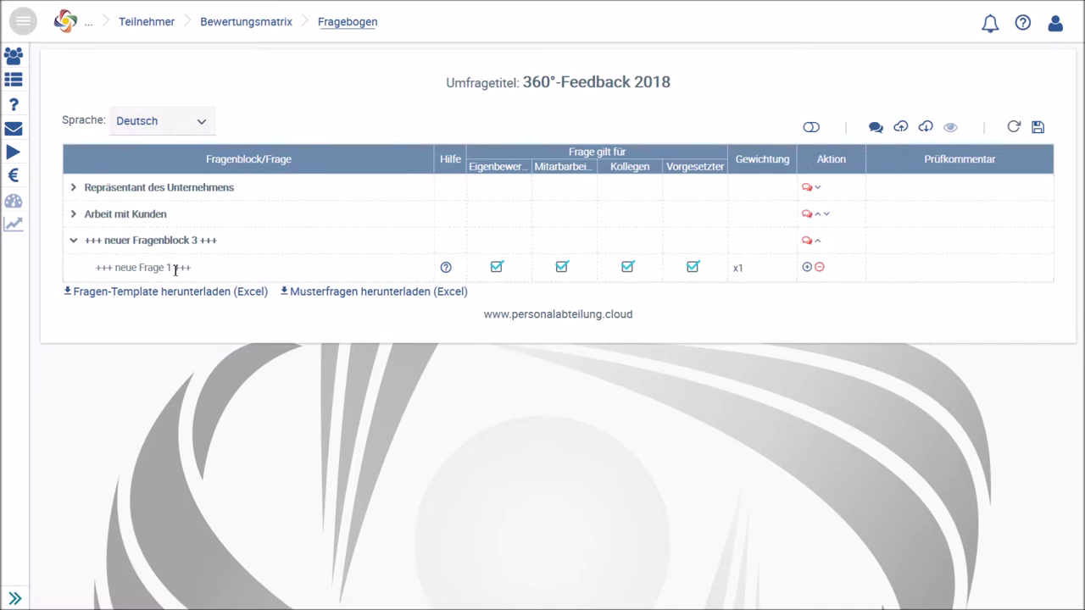
click(184, 240)
text(Um)
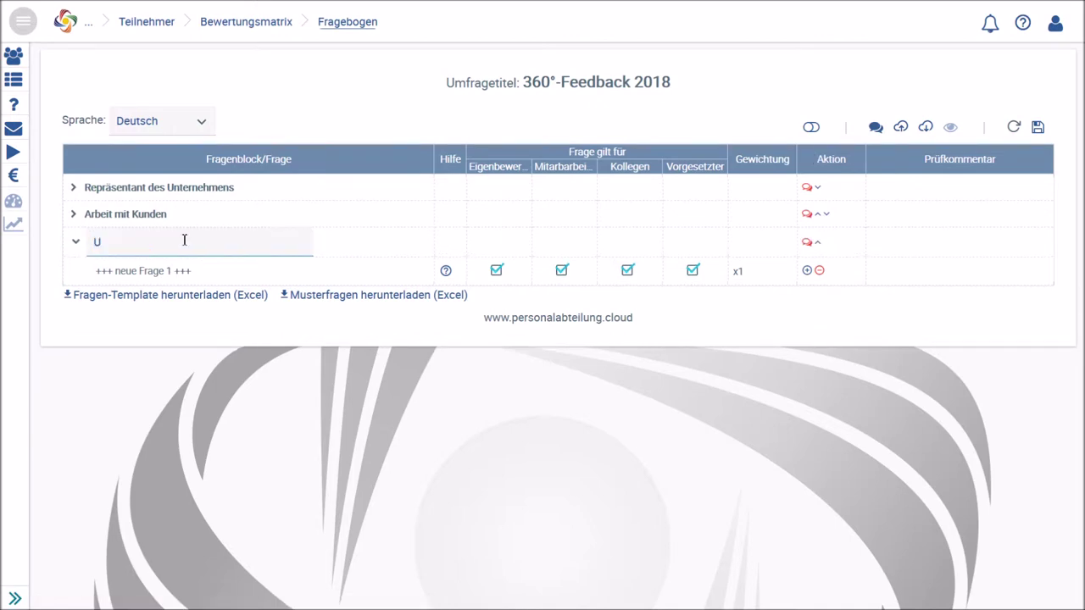
click(194, 265)
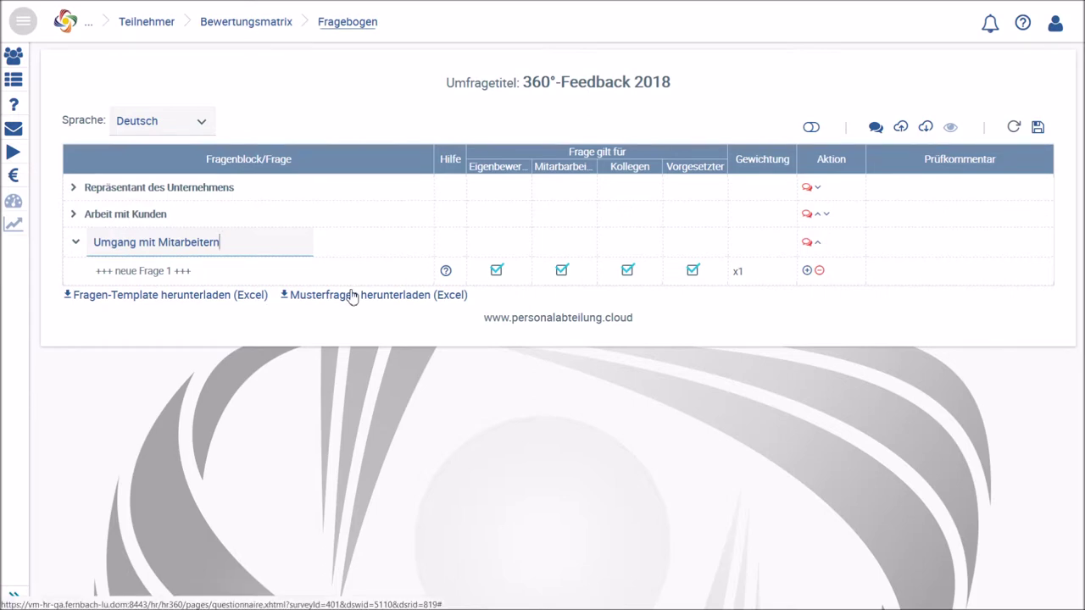
Expand all question blocks and set the weighting of "Er/sie kennt die Visionen des Unternehmens" to x2
click(811, 127)
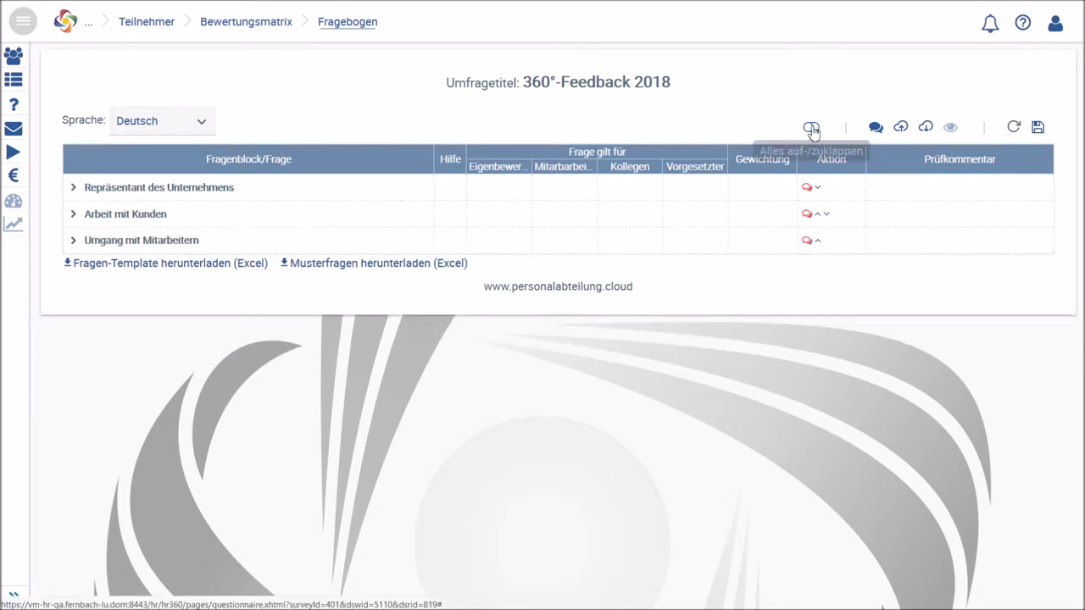
click(811, 127)
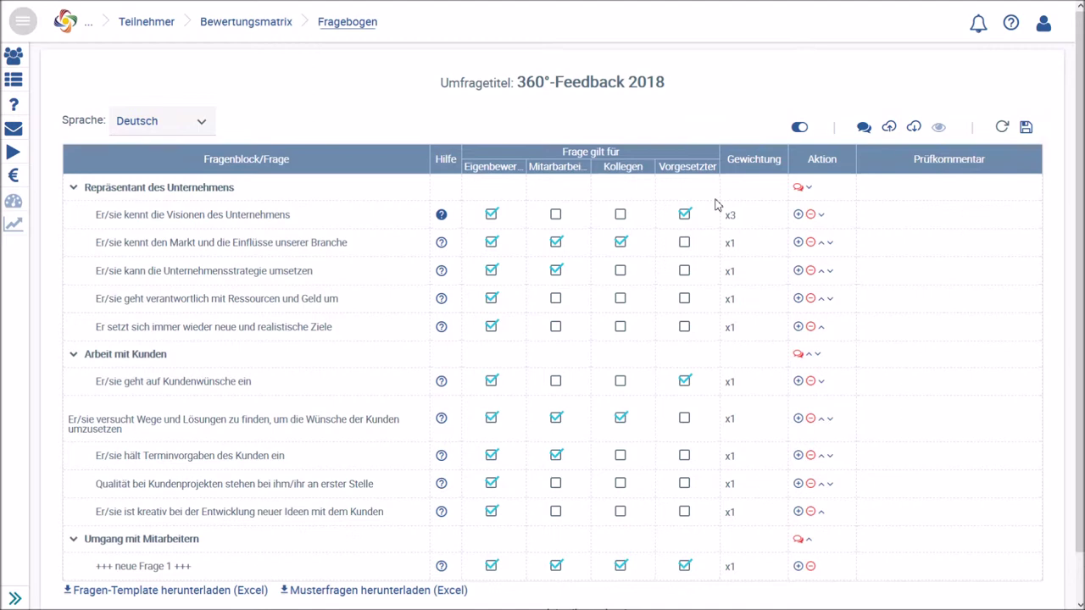
click(767, 220)
text(x2)
click(765, 216)
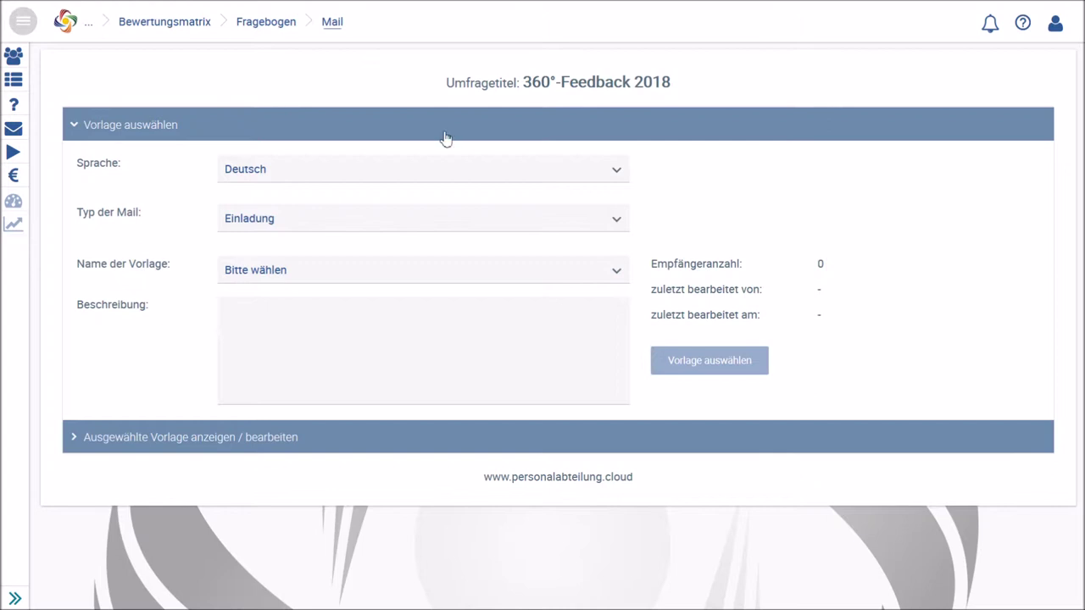
Load the invitation mail template "Einladungstext kurz (Vorlage FERNBACH)" for viewing and editing
click(622, 270)
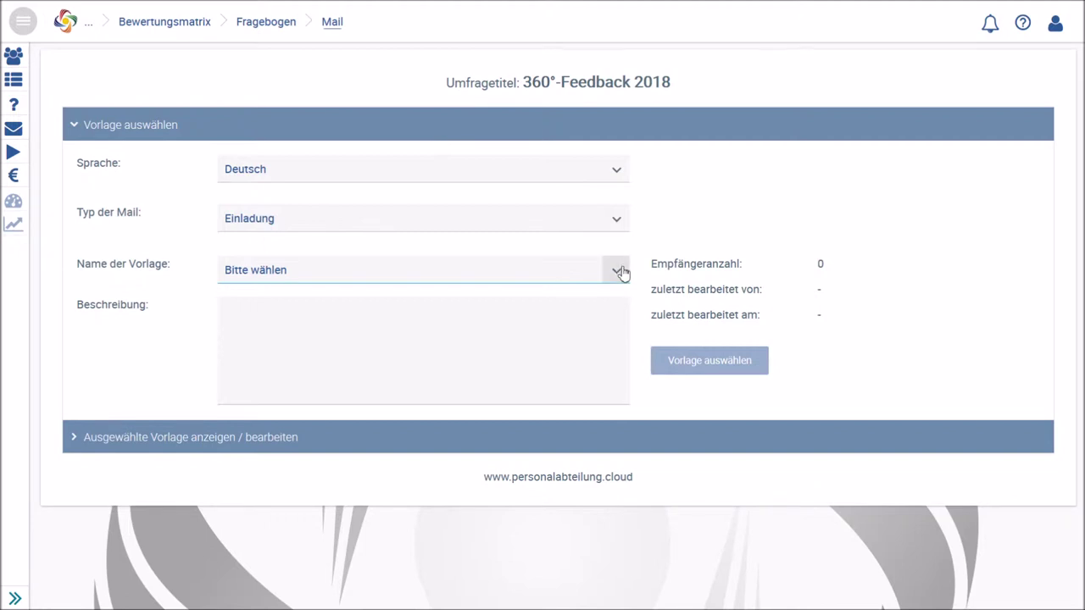
click(622, 271)
click(582, 327)
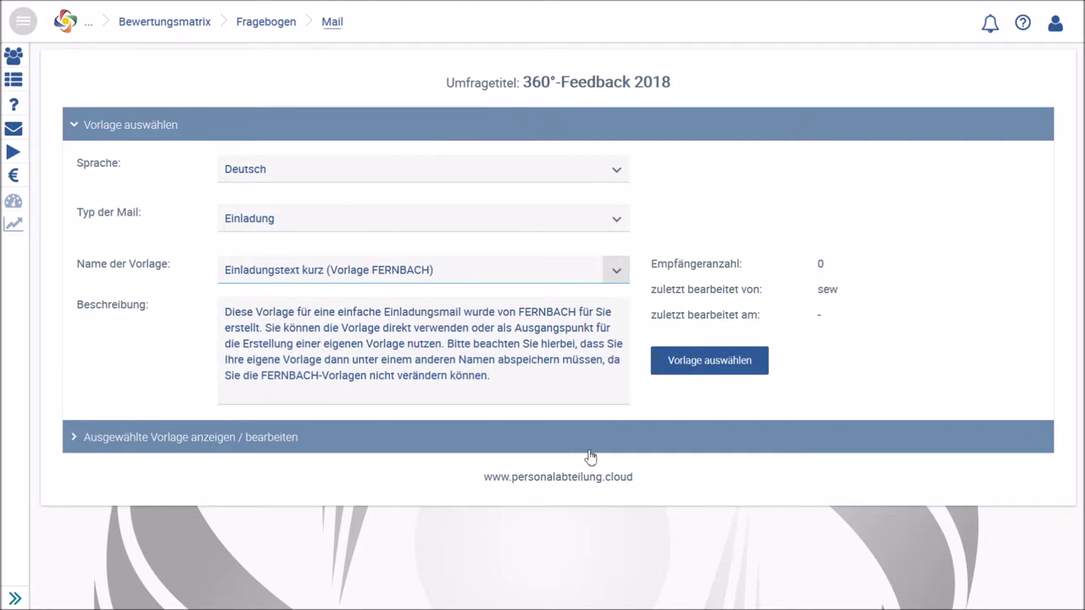
click(725, 371)
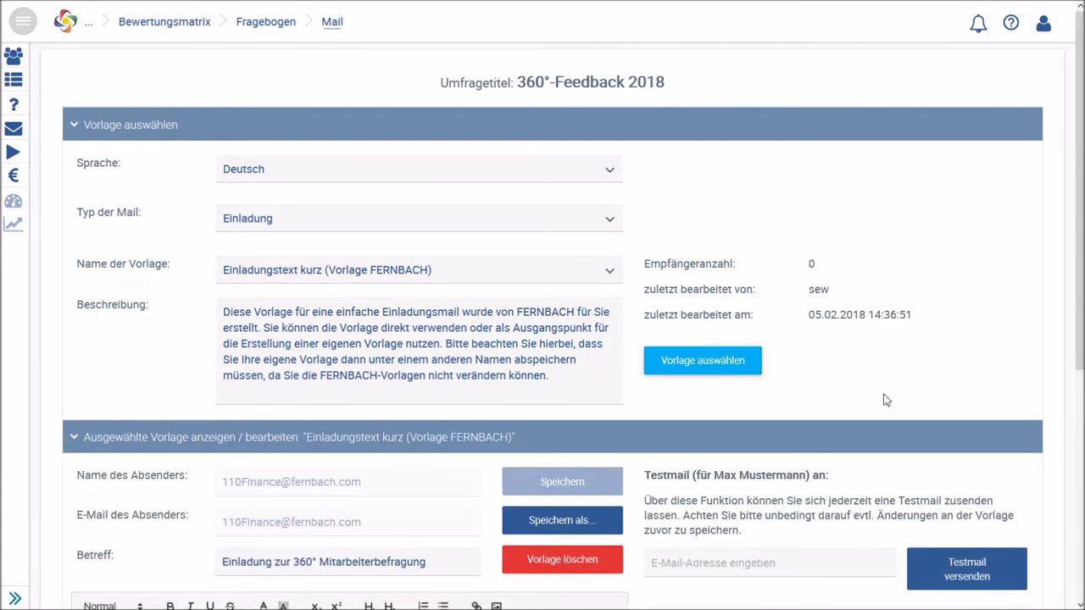
scroll(884, 405, down, 1)
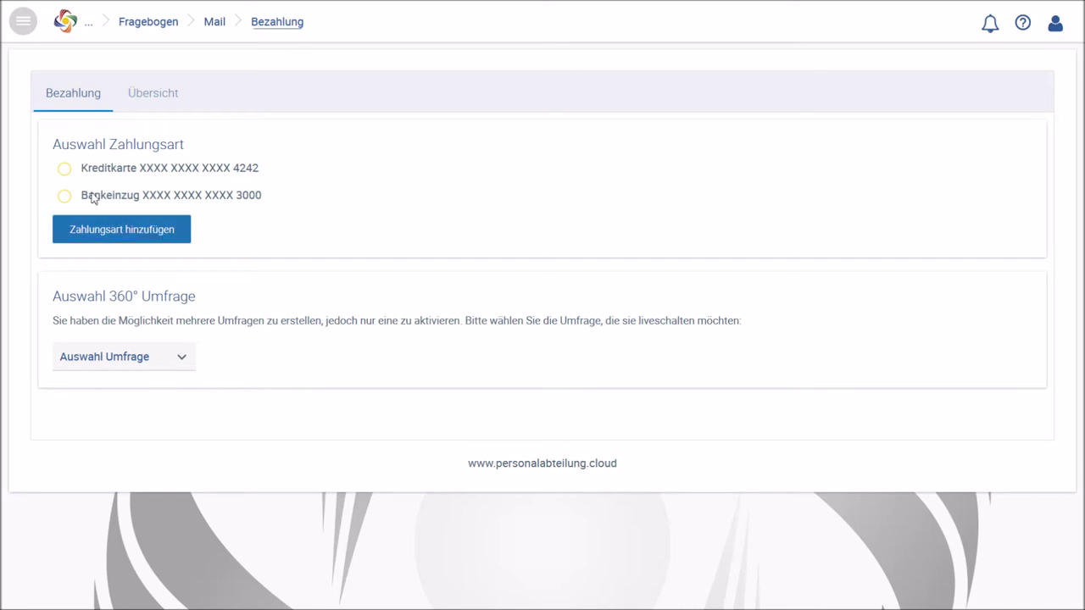
Choose the stored credit card as the payment method for the survey
click(65, 172)
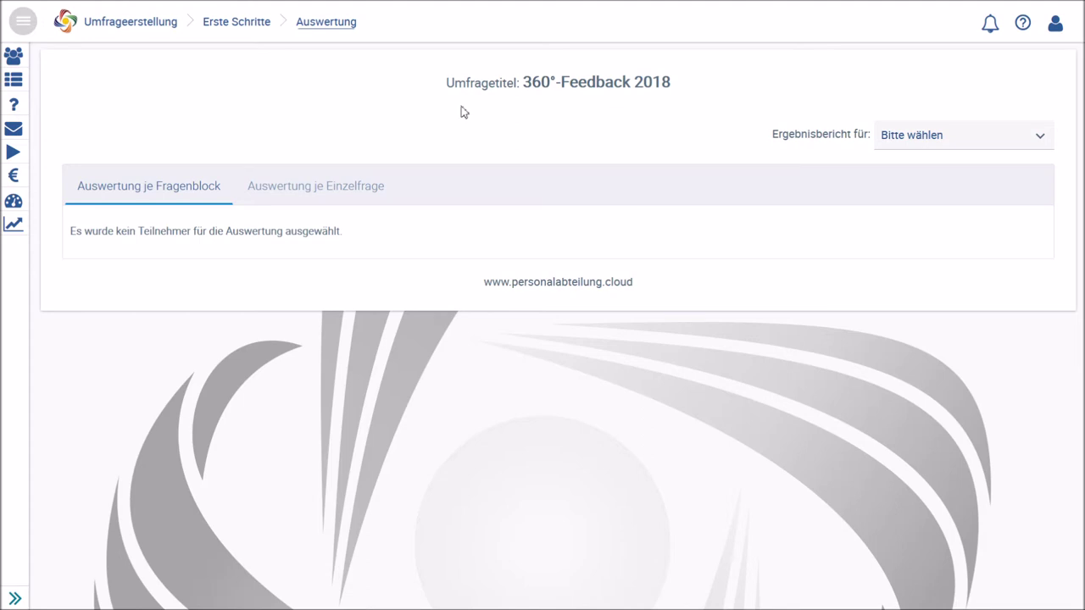
Select a participant from the Ergebnisbericht list on the Auswertung page to display their result report
click(1048, 146)
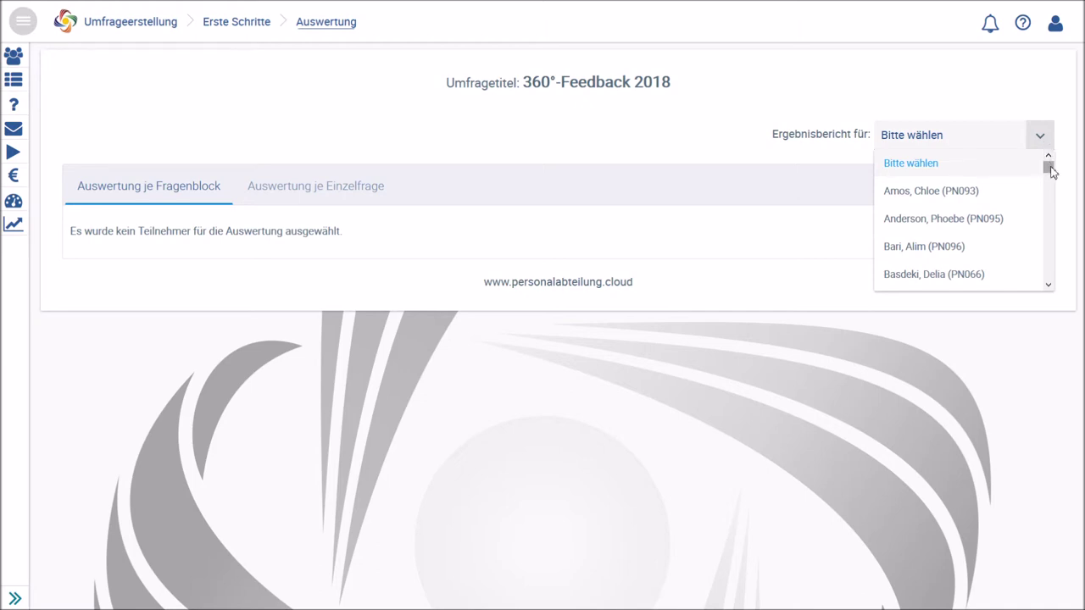
drag(1051, 172, 1064, 254)
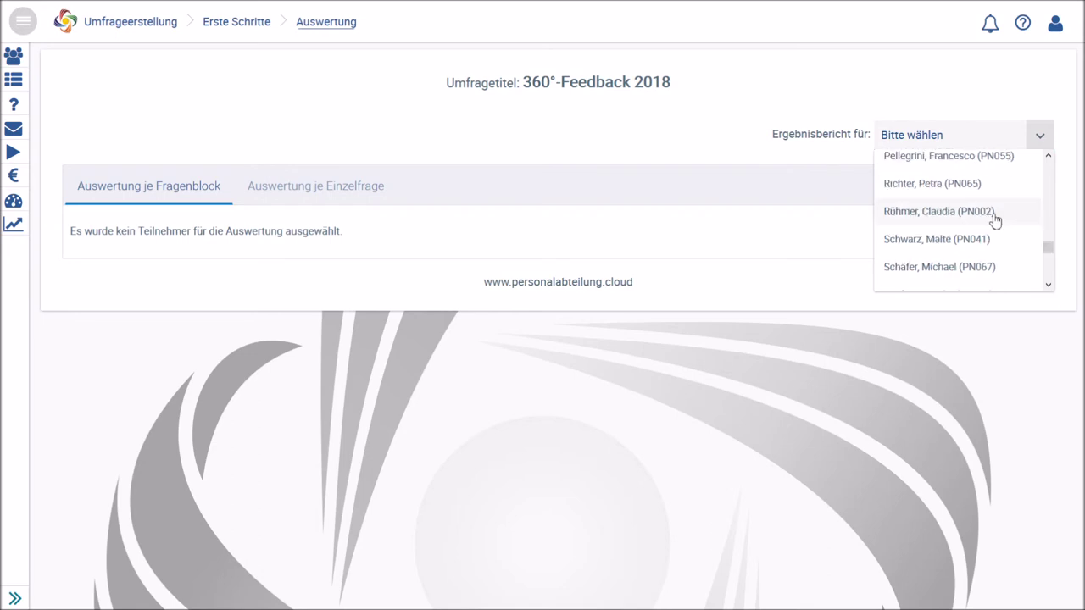
click(1030, 214)
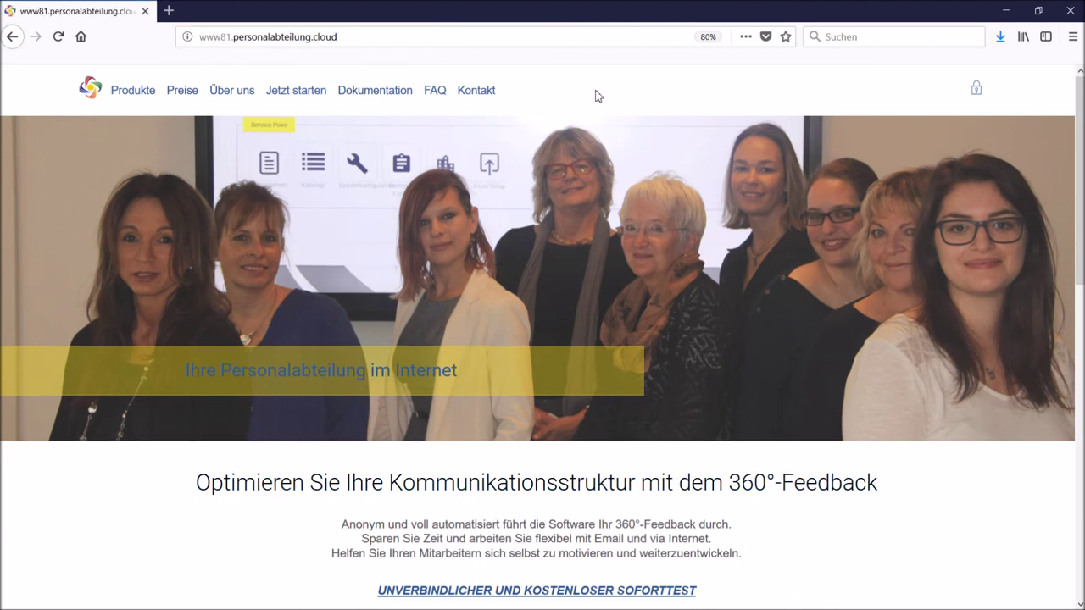
Open the Dokumentation of the personalabteilung.cloud website
click(392, 91)
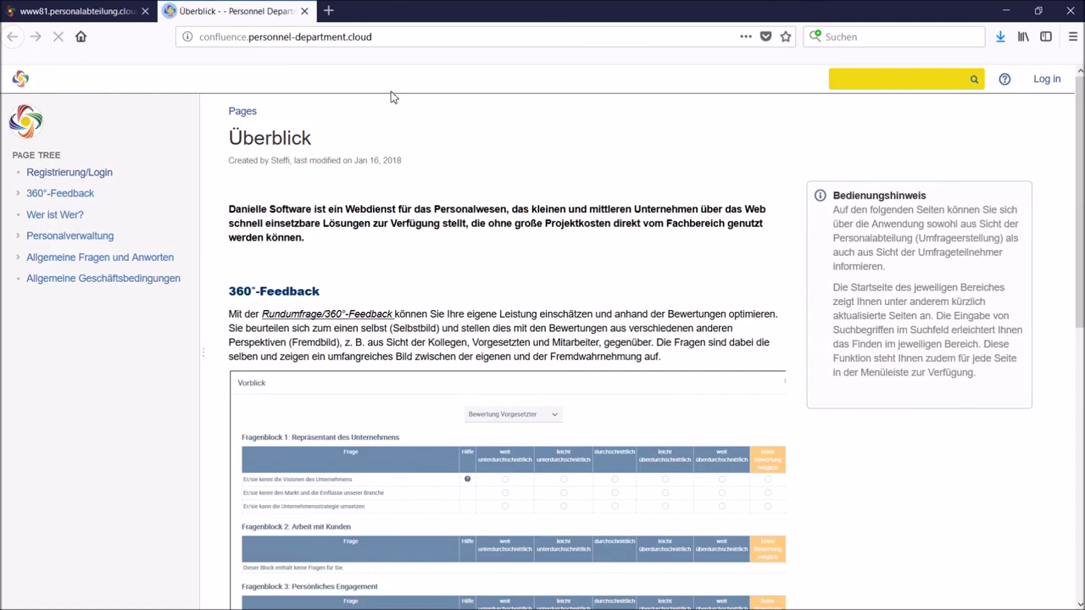